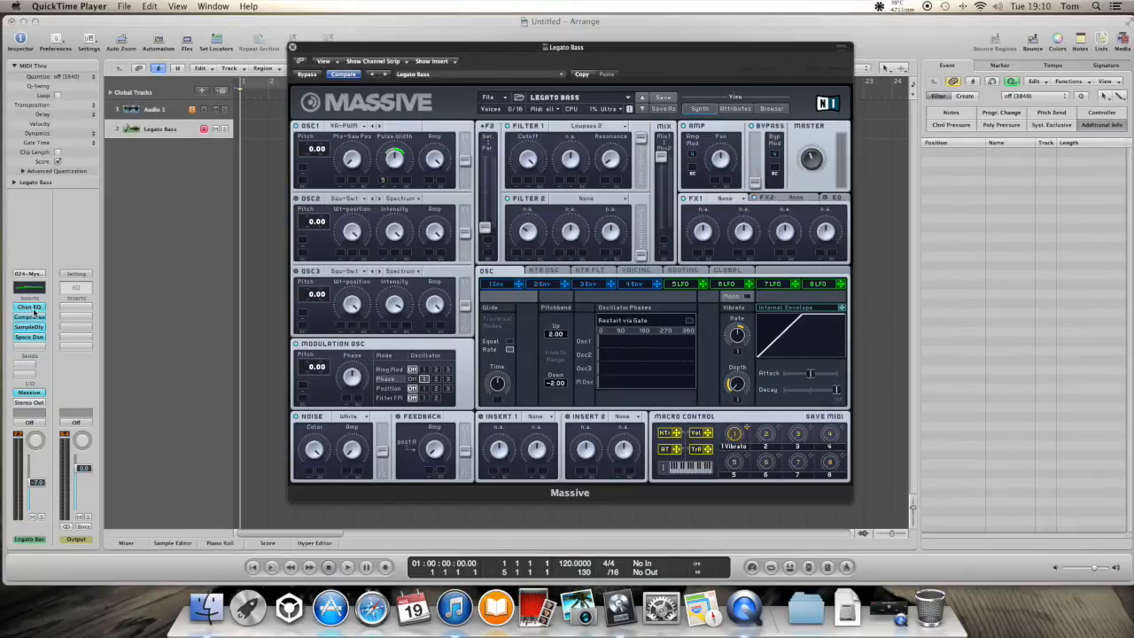
Step: Bypass the effect inserts on the Legato Bass channel and start a new, blank Massive sound
click(34, 311)
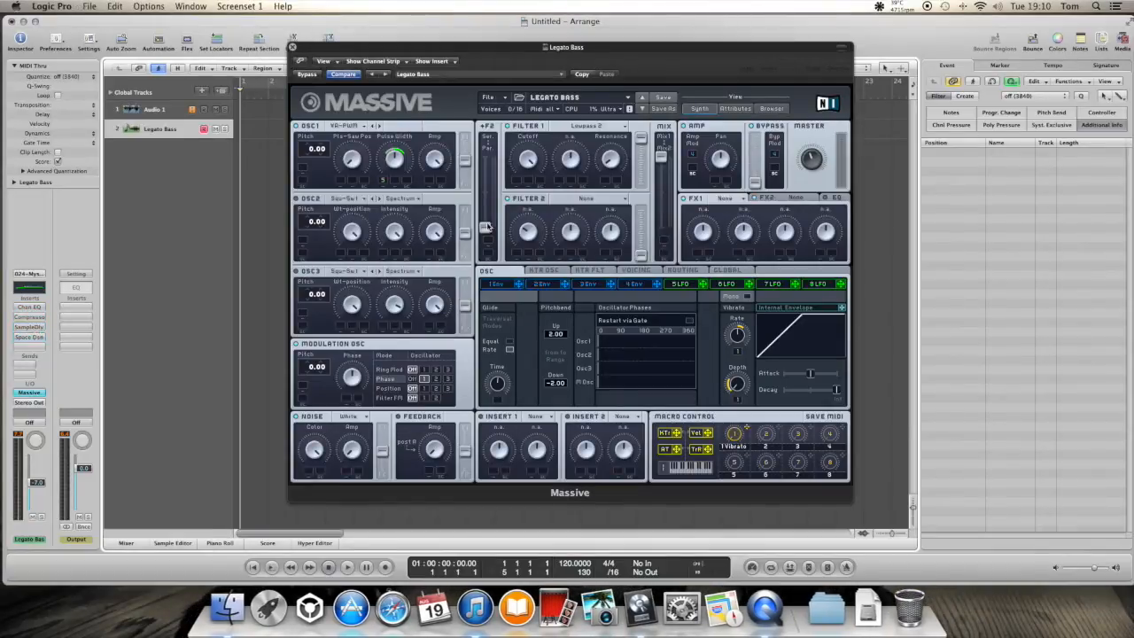
click(491, 100)
click(505, 98)
click(505, 98)
click(494, 108)
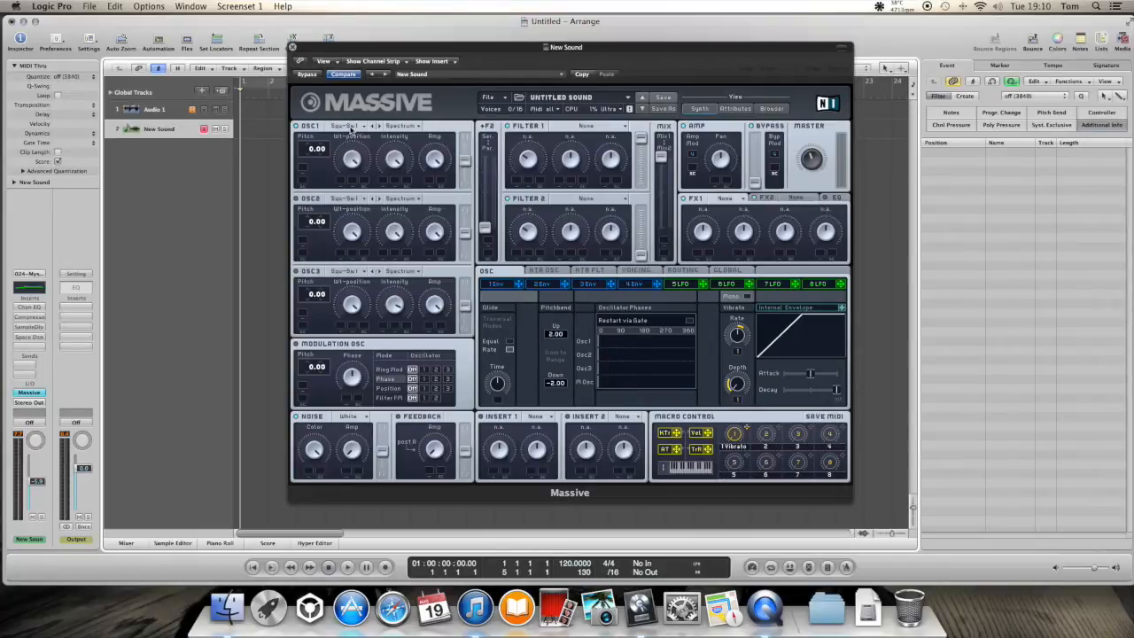
Step: Set oscillator 1's wavetable to Pulse-Saw PWM and turn down its Pulse-Saw Position
click(352, 126)
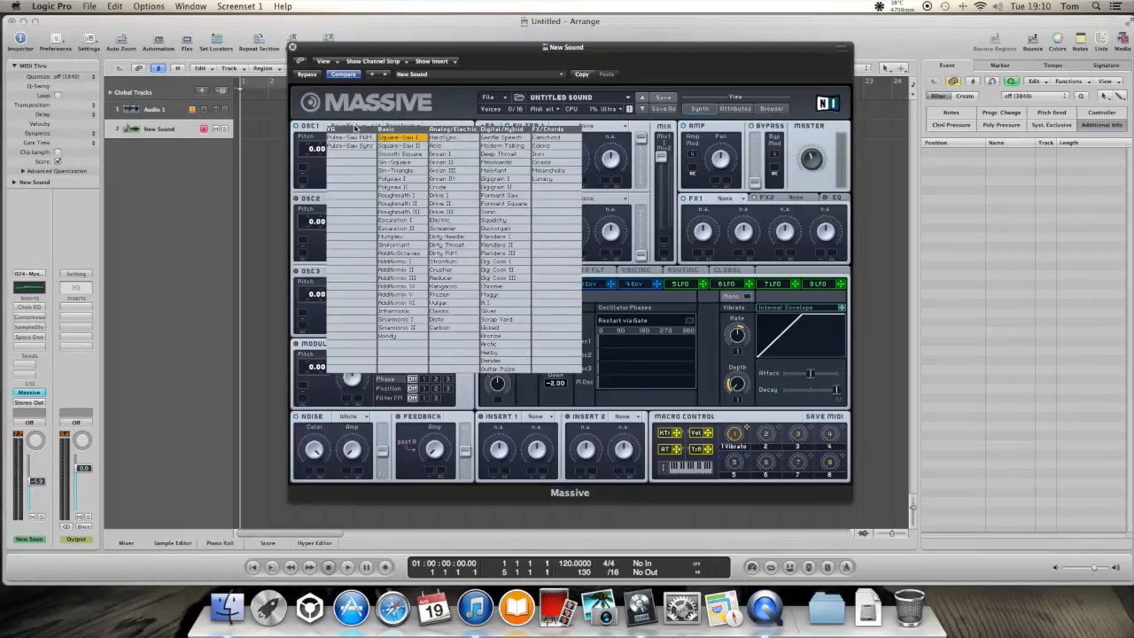
click(354, 139)
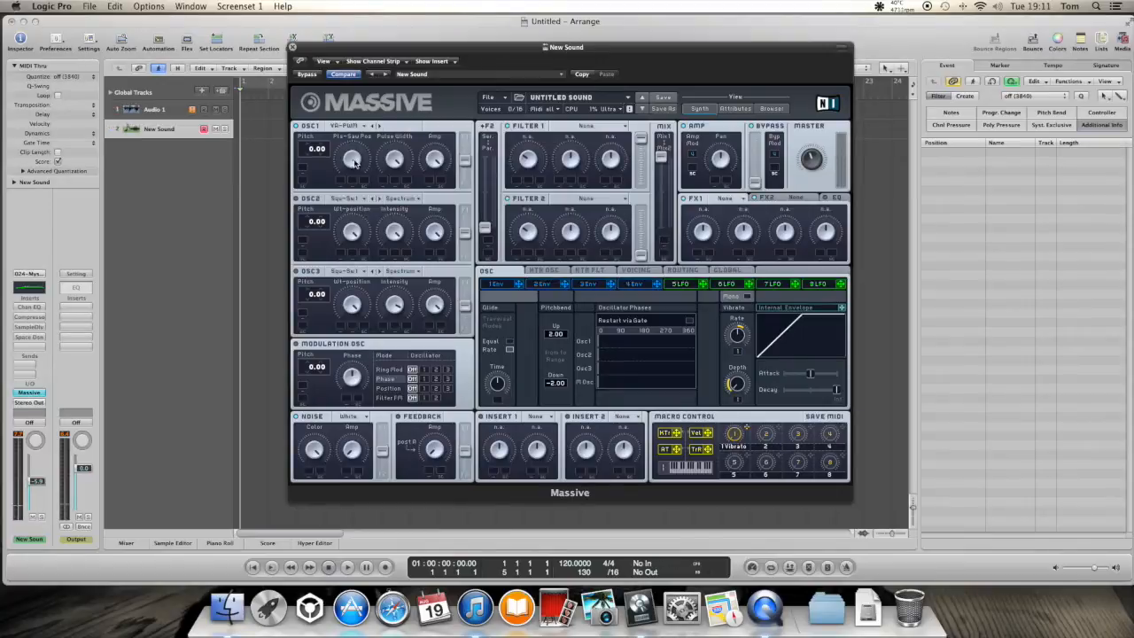
drag(354, 157, 355, 173)
Step: Set LFO 5's XFade Curve fully to the sine wave and modulate oscillator 1's Pulse Width with it
click(687, 285)
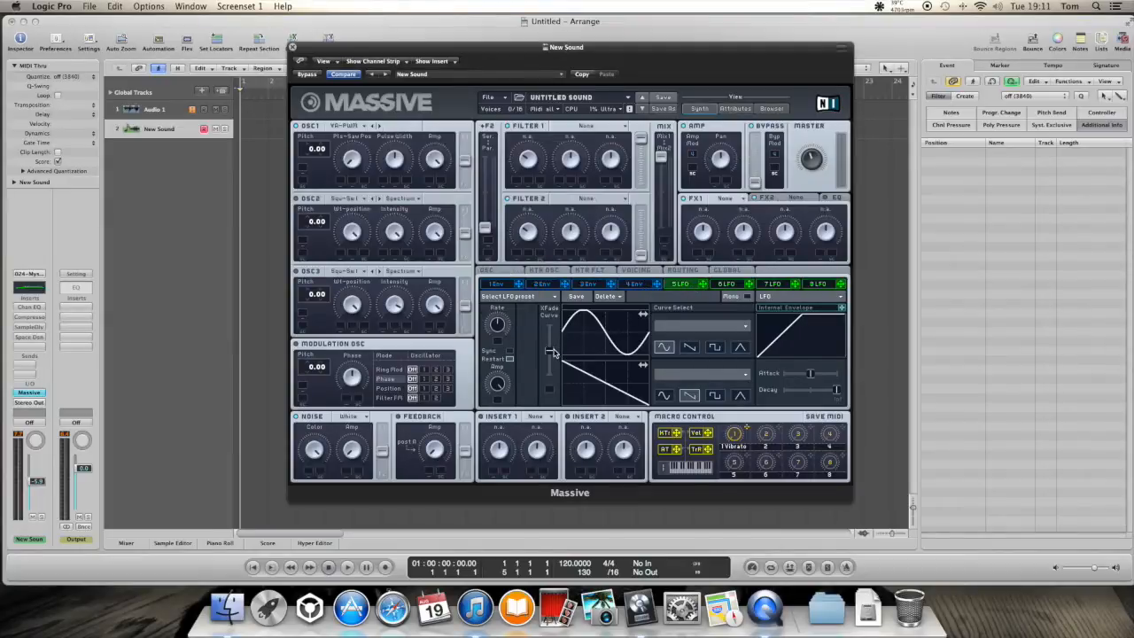
drag(550, 353, 576, 326)
drag(398, 164, 384, 183)
drag(383, 182, 386, 173)
Step: Set Filter 1 to the Lowpass 2 type
click(599, 126)
click(586, 141)
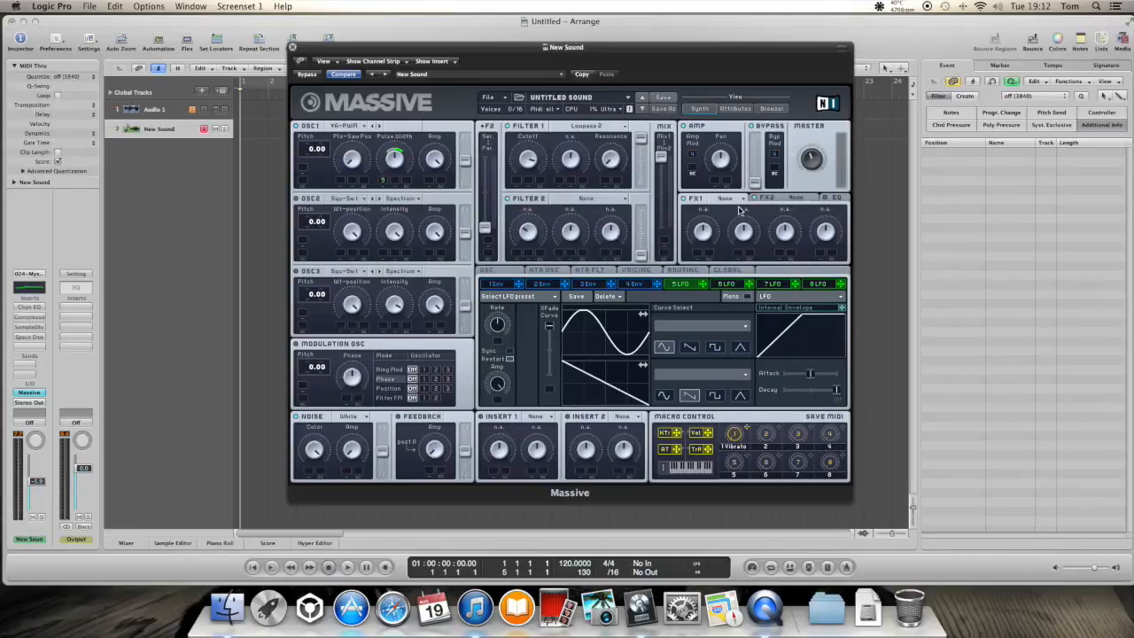
Step: Set the voicing to Monophon, trying out the Legato trigger and comparing with the Polyphon mode
click(644, 272)
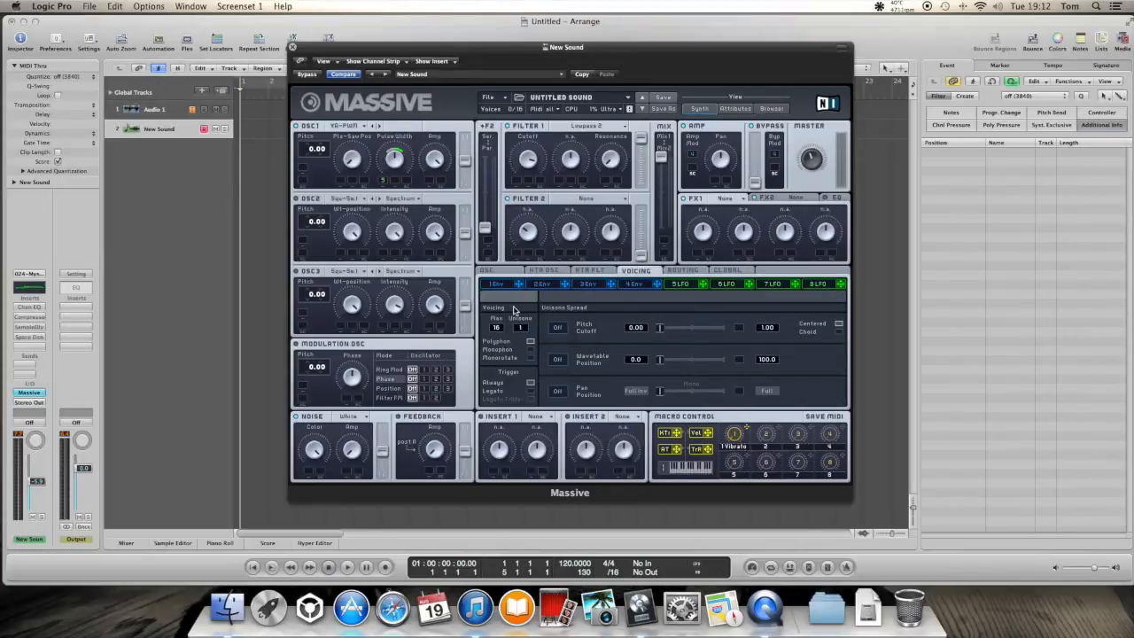
click(531, 350)
click(530, 391)
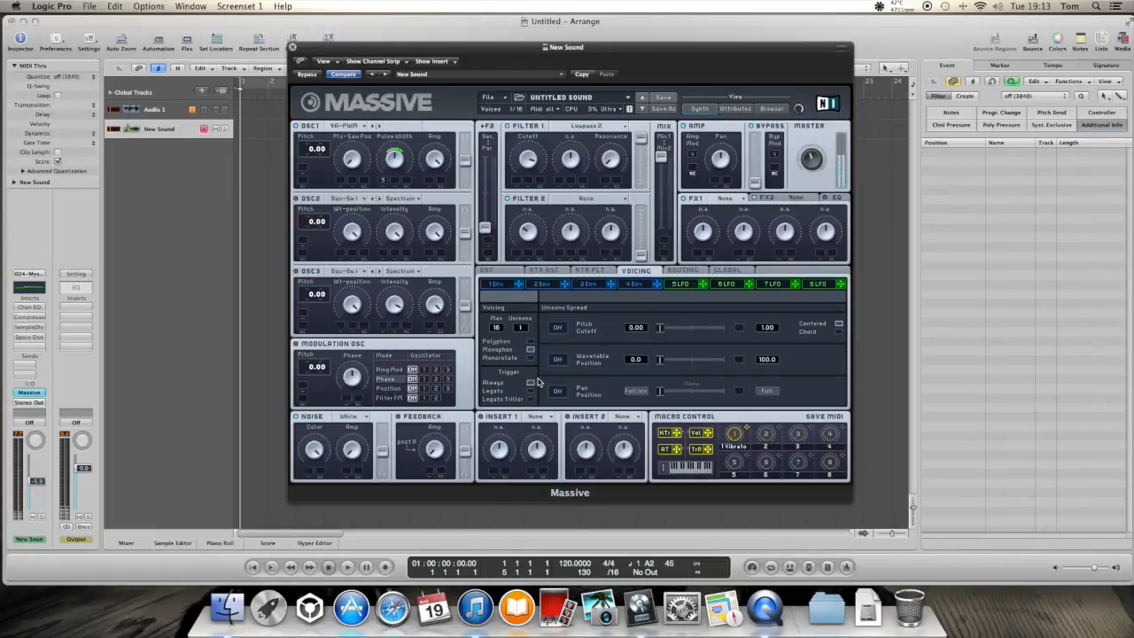
click(530, 341)
click(529, 349)
Step: Apply the modulation oscillator's Phase mode to oscillator 1
click(511, 273)
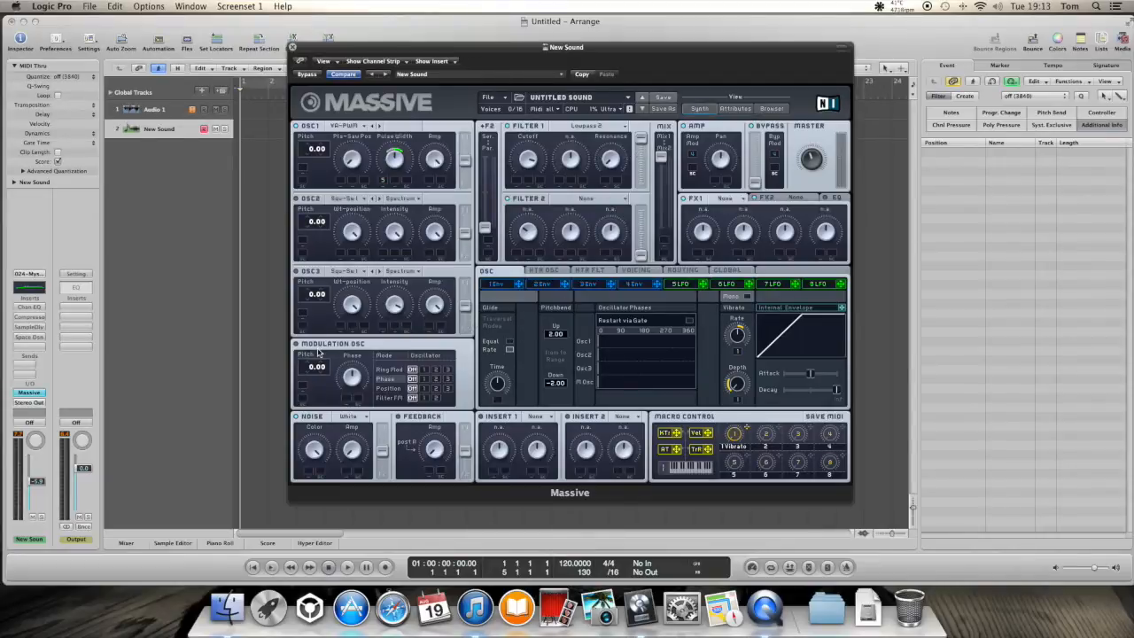
click(425, 379)
click(490, 97)
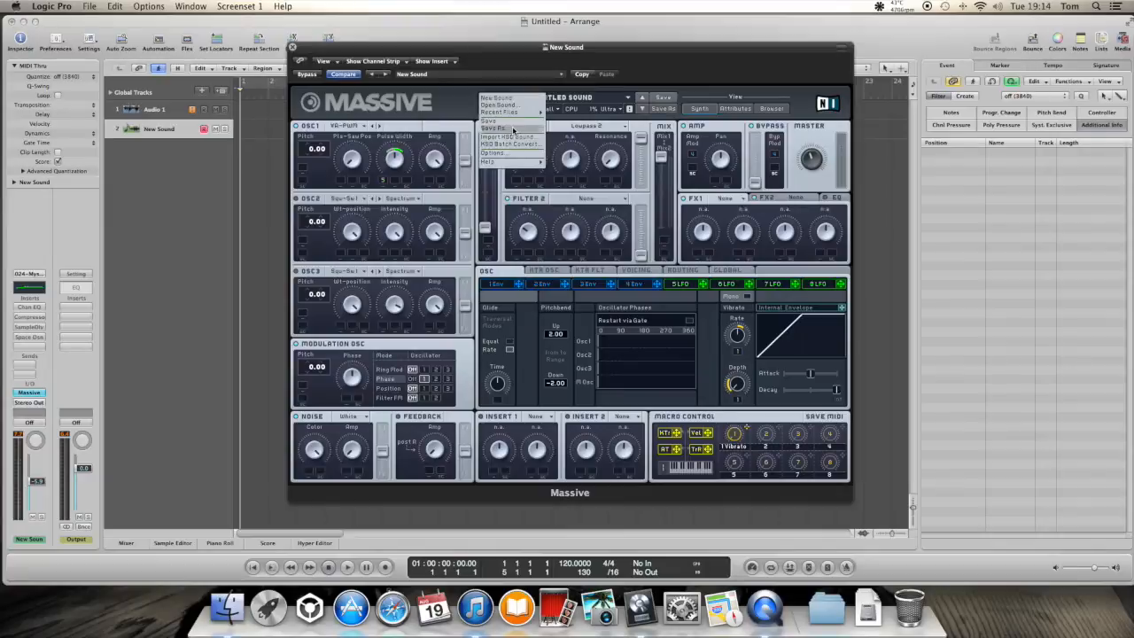
click(452, 104)
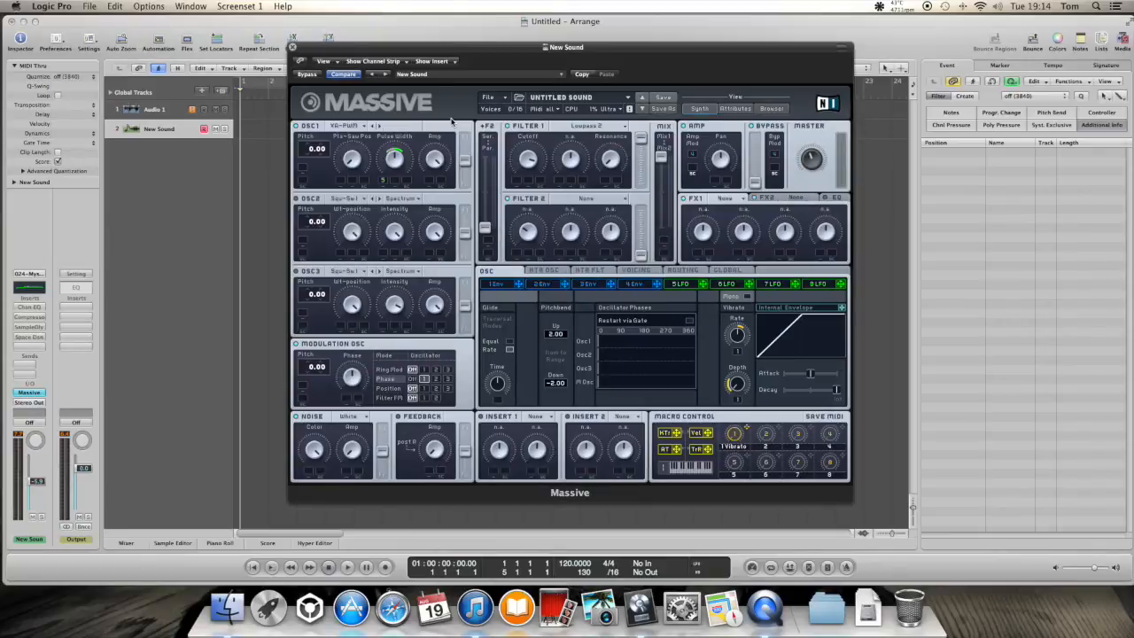
Step: Reactivate the Channel EQ with the Bass Improve 01 preset and turn on its Analyzer
click(37, 308)
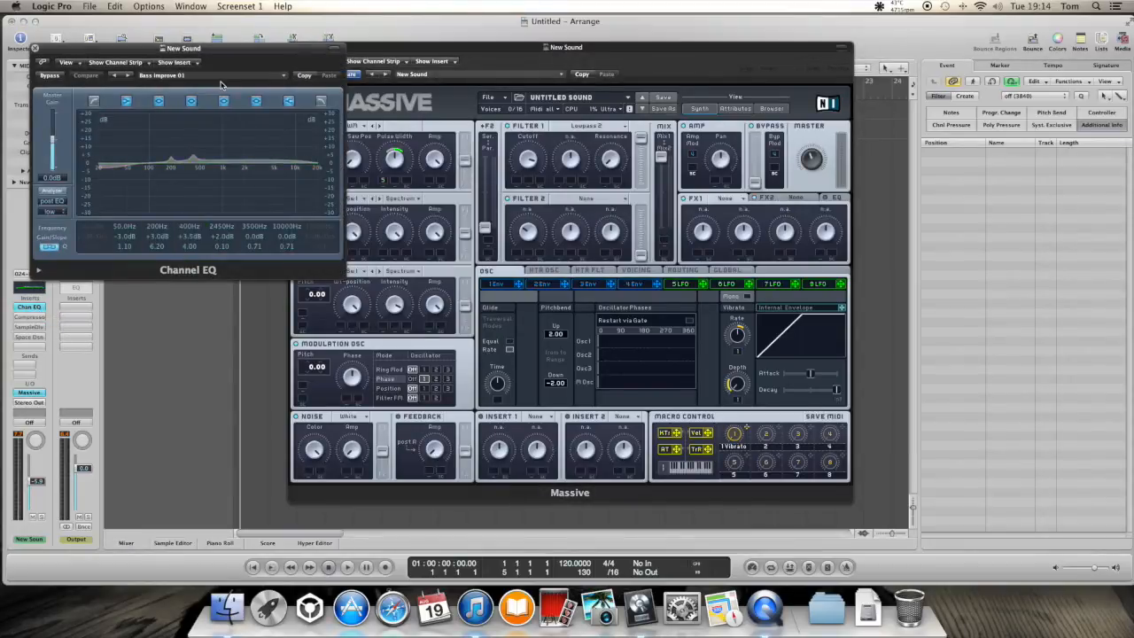
drag(217, 55, 225, 59)
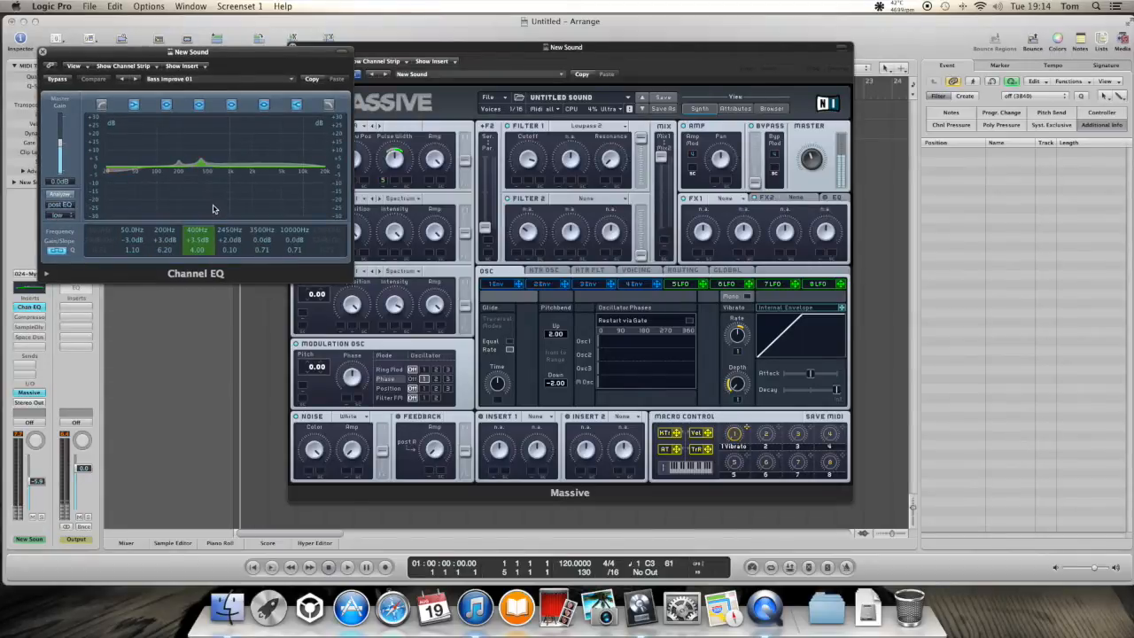
click(68, 194)
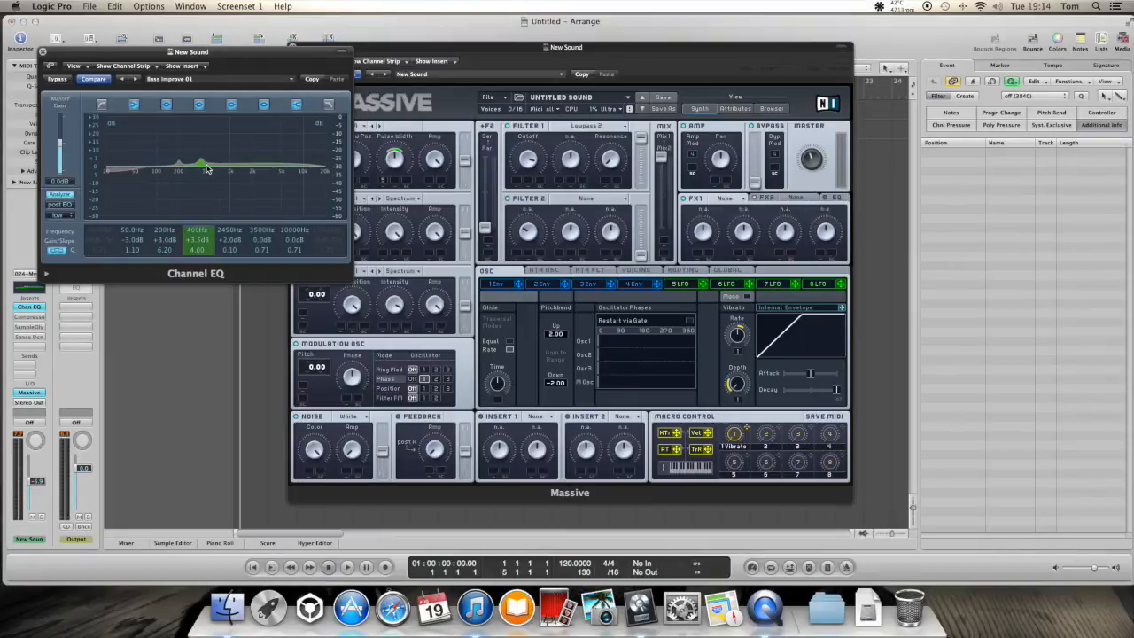
click(41, 54)
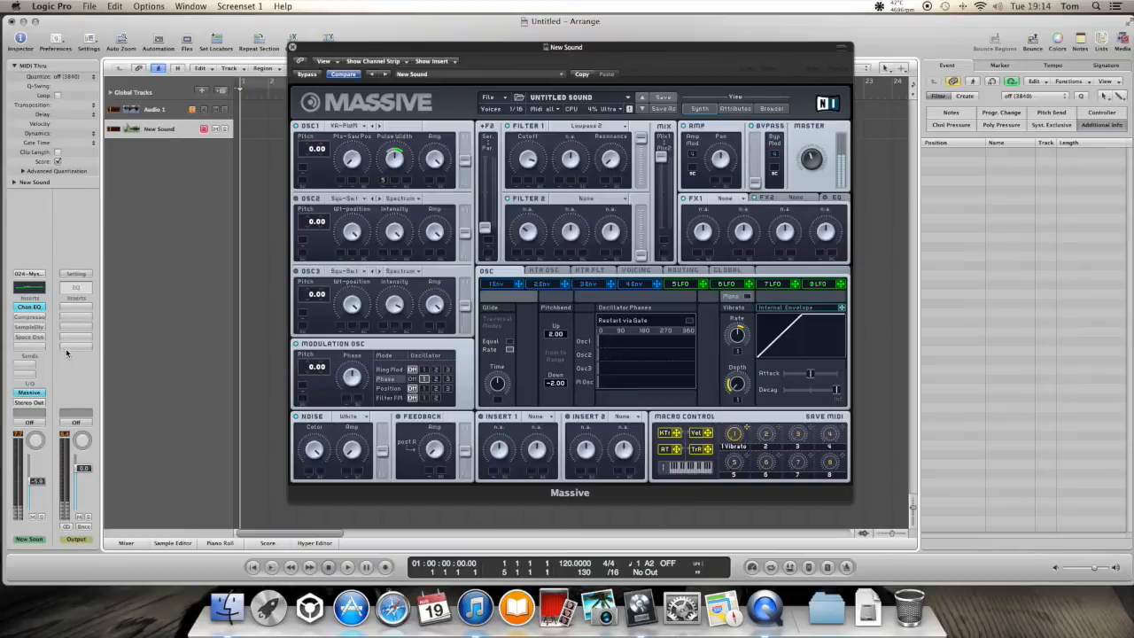
Step: Reactivate the Compressor and set its gain to 3.0 dB and its attack to 16.0 ms
click(40, 318)
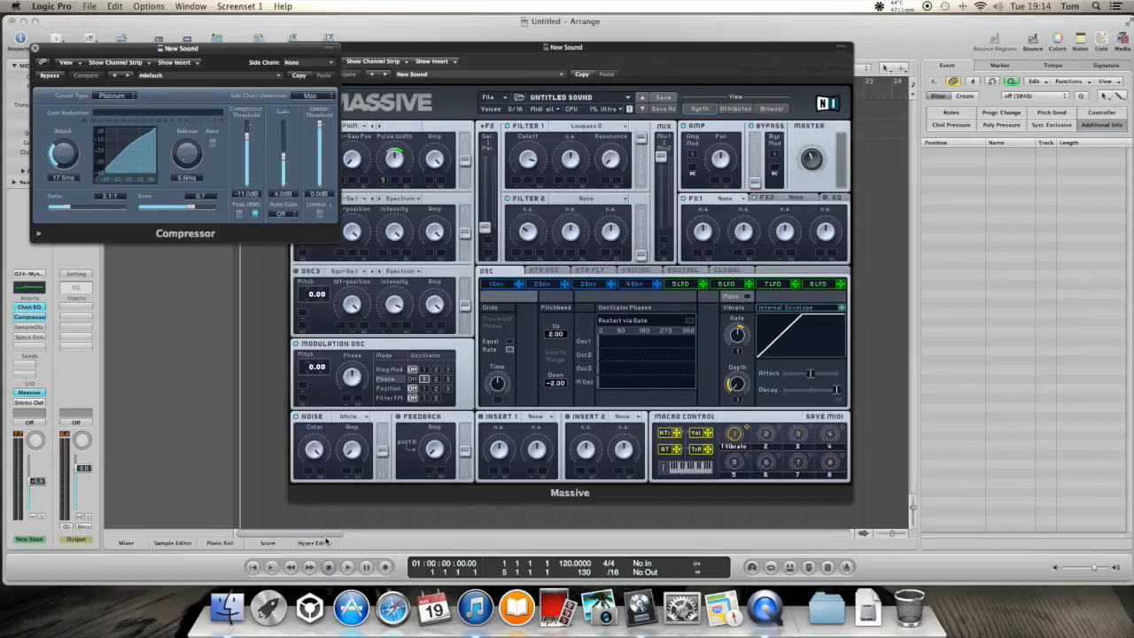
drag(285, 158, 284, 165)
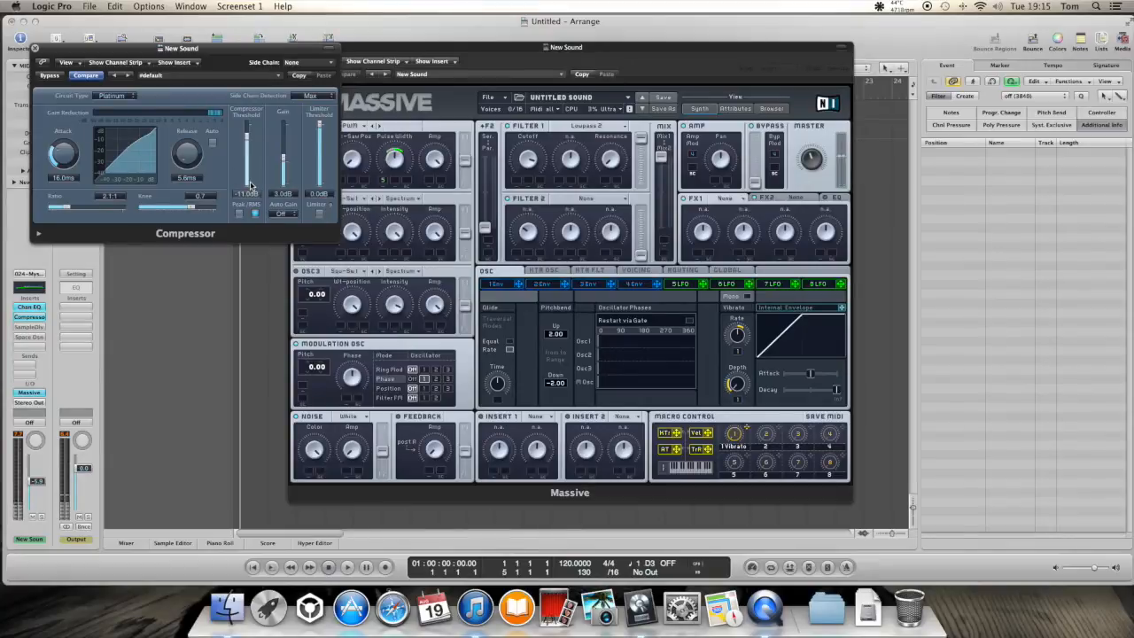
click(37, 49)
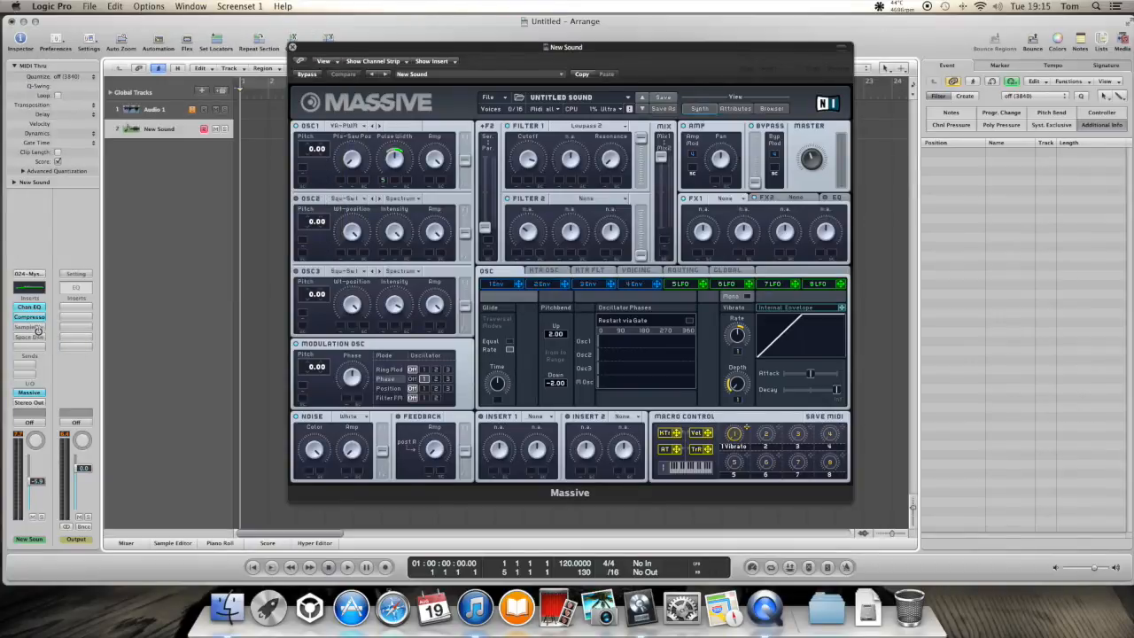
Step: Reactivate the Sample Delay and compare the sound with the effect bypassed and active, leaving it active
click(39, 330)
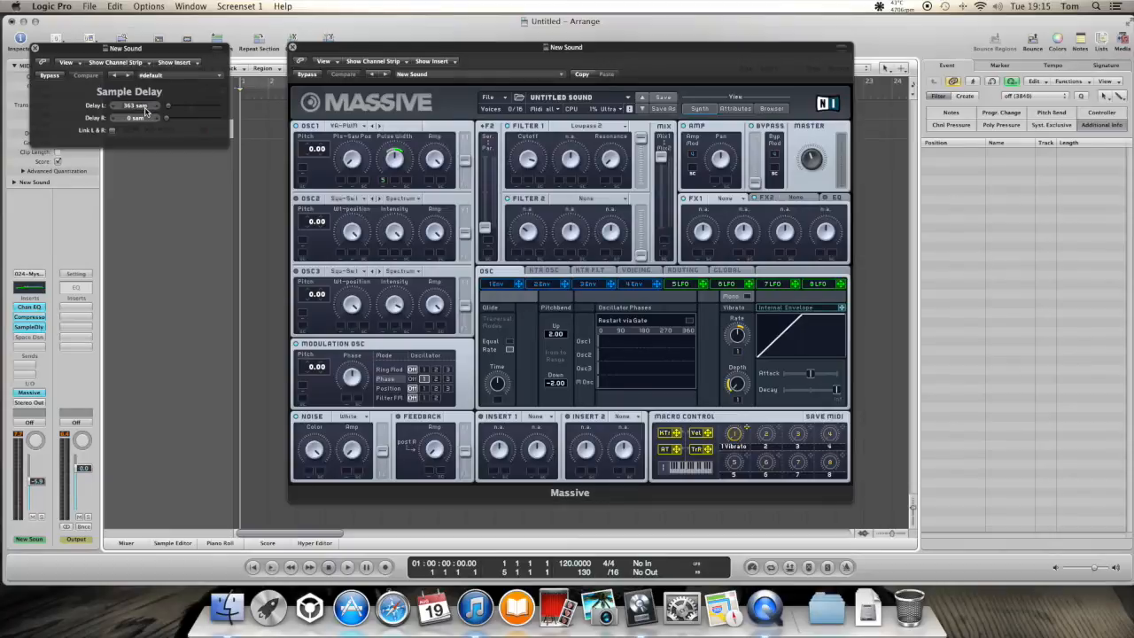
drag(170, 50, 202, 53)
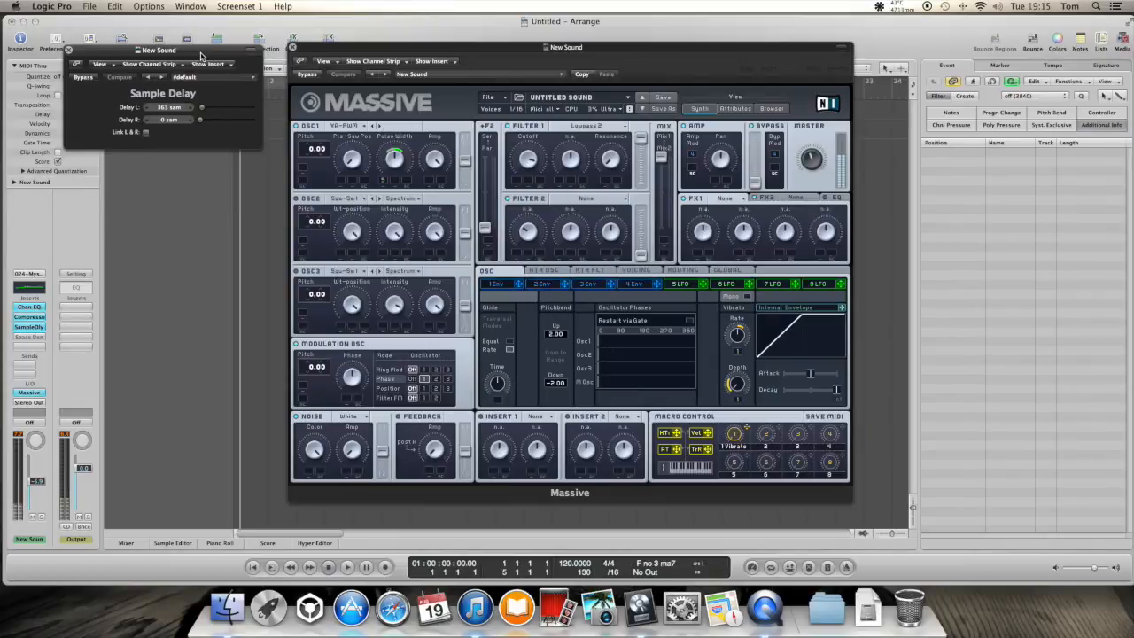
click(89, 80)
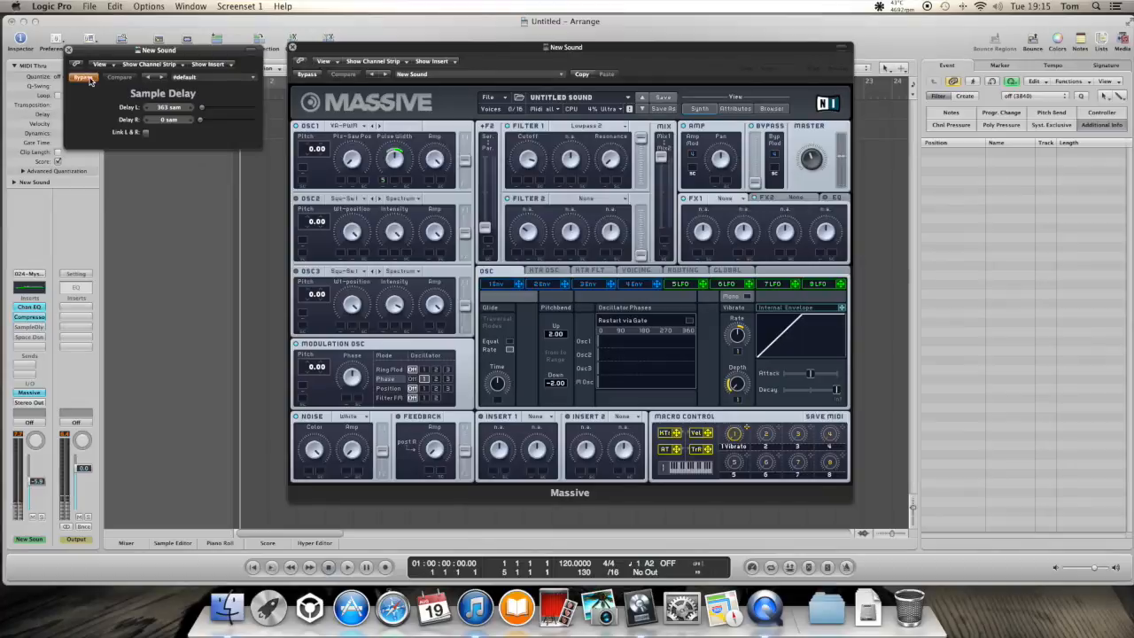
click(90, 80)
click(90, 80)
click(90, 79)
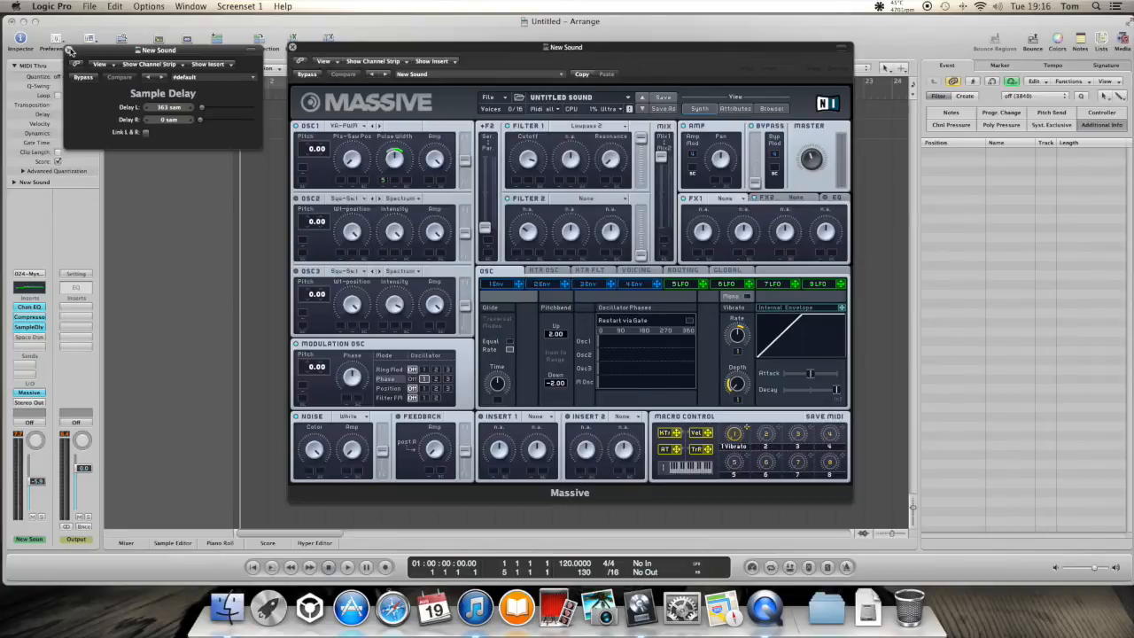
click(68, 51)
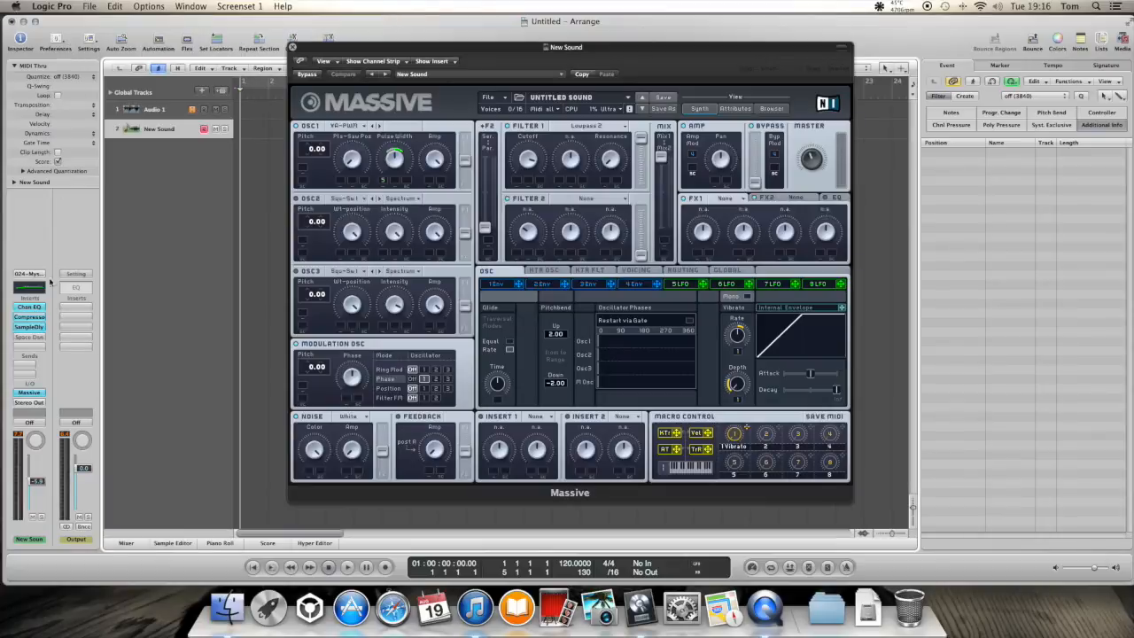
Step: Reactivate Space Designer, fine-tune its reverb output level, and compare the sound with the reverb bypassed and active
click(31, 338)
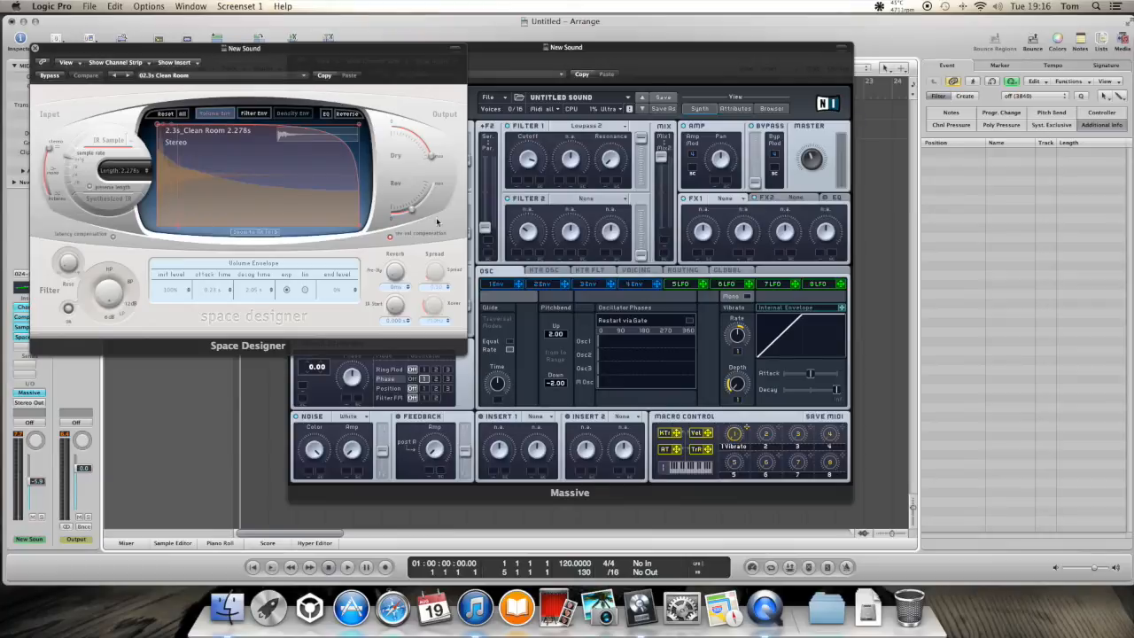
drag(414, 216, 413, 214)
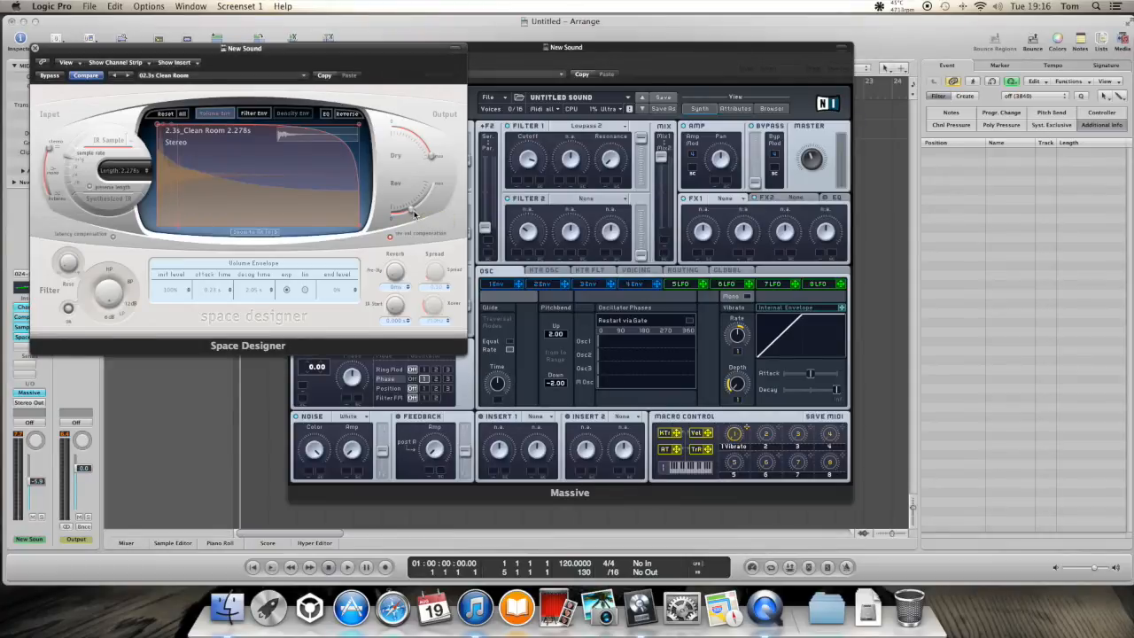
drag(413, 215, 412, 214)
click(431, 159)
click(53, 77)
click(54, 77)
click(35, 49)
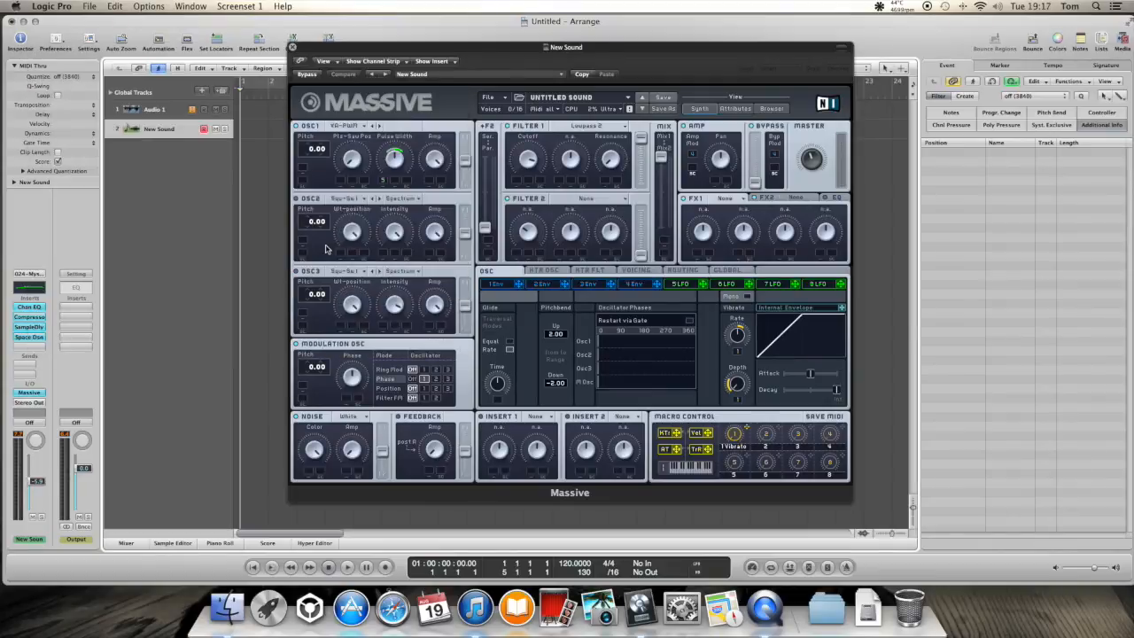